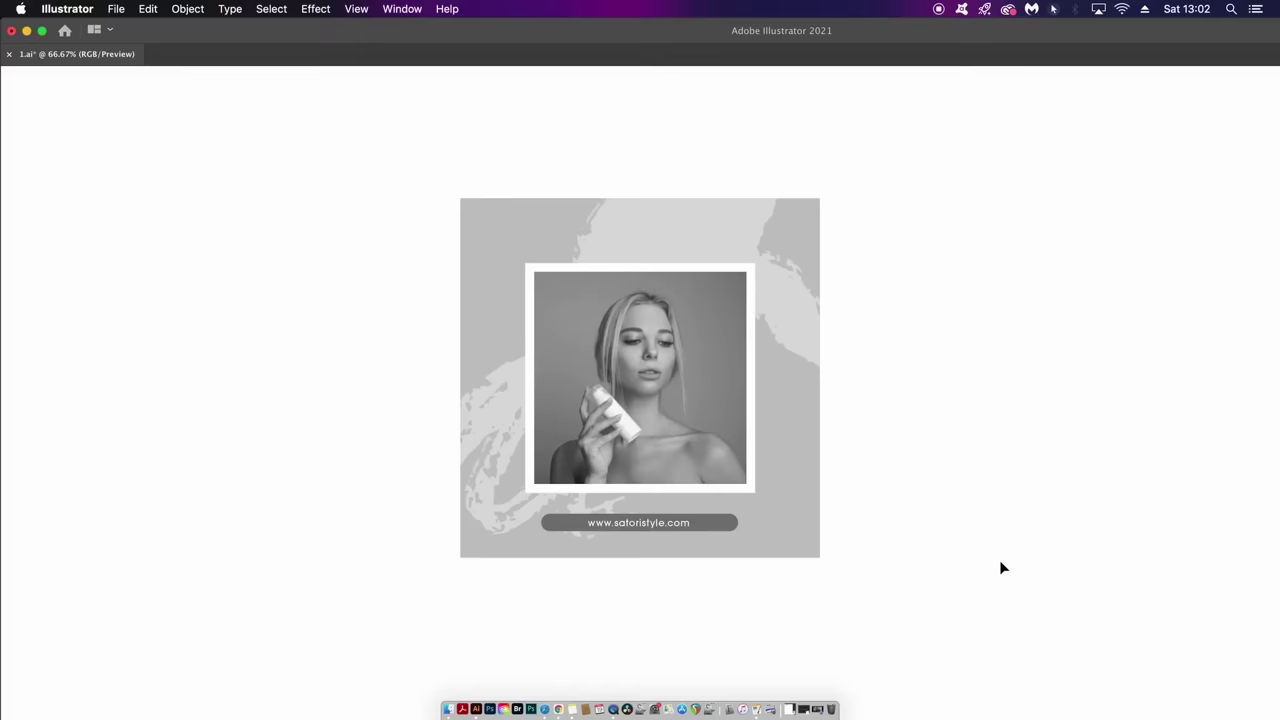
click(673, 526)
click(908, 530)
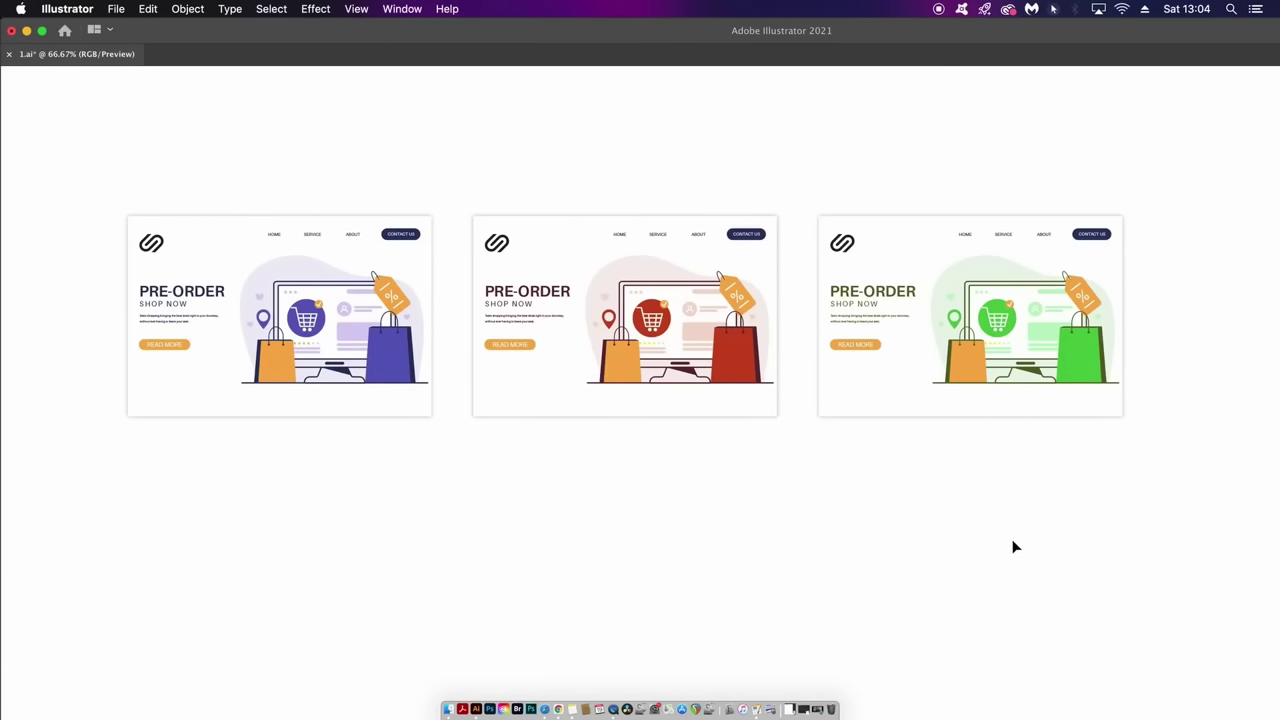
scroll(983, 550, left, 1)
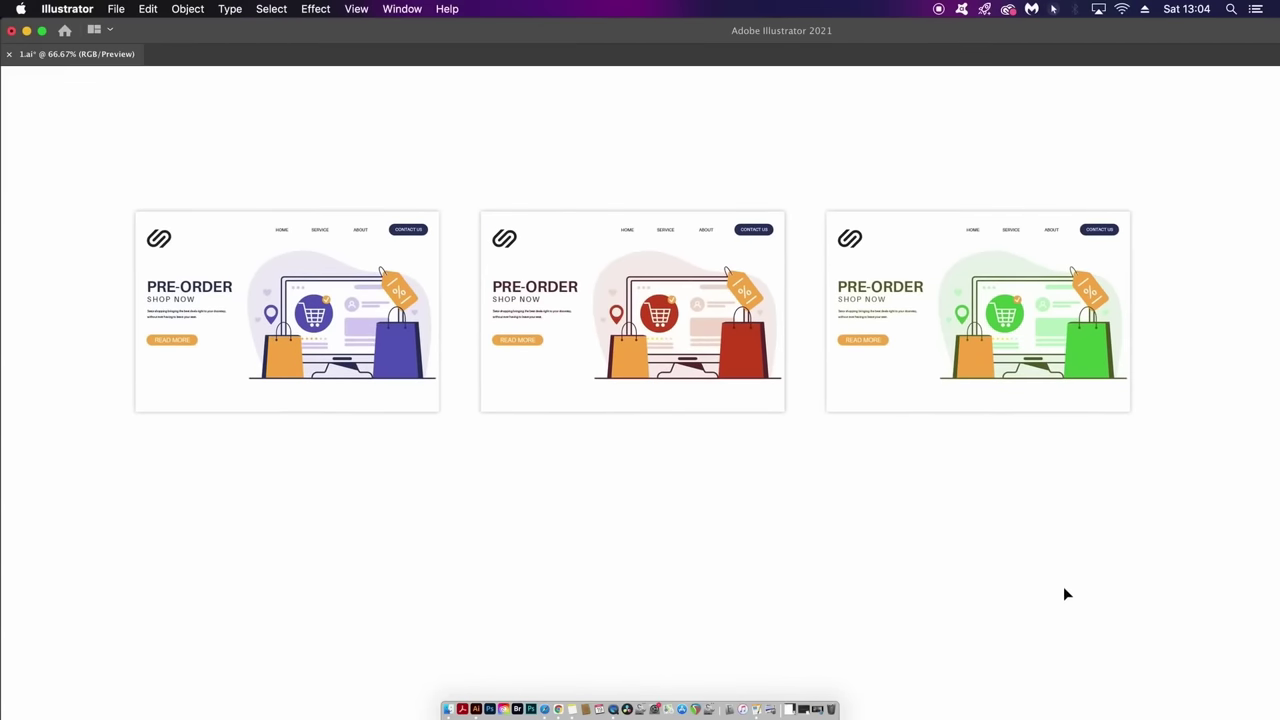
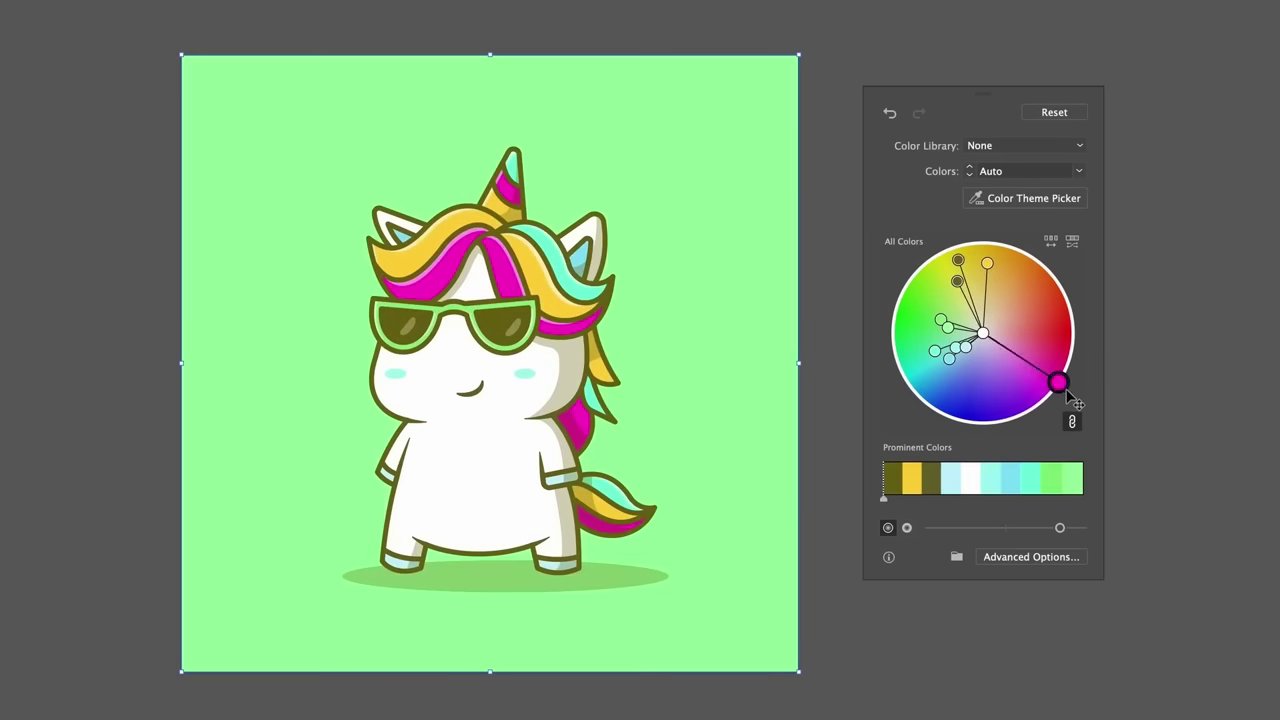
Unlink the harmony colours of the unicorn artwork and shift one light green handle outward on the recolouring wheel
click(1073, 423)
mouse_move(941, 320)
mouse_down()
mouse_move(917, 305)
mouse_move(920, 326)
mouse_move(900, 327)
mouse_move(923, 331)
mouse_up()
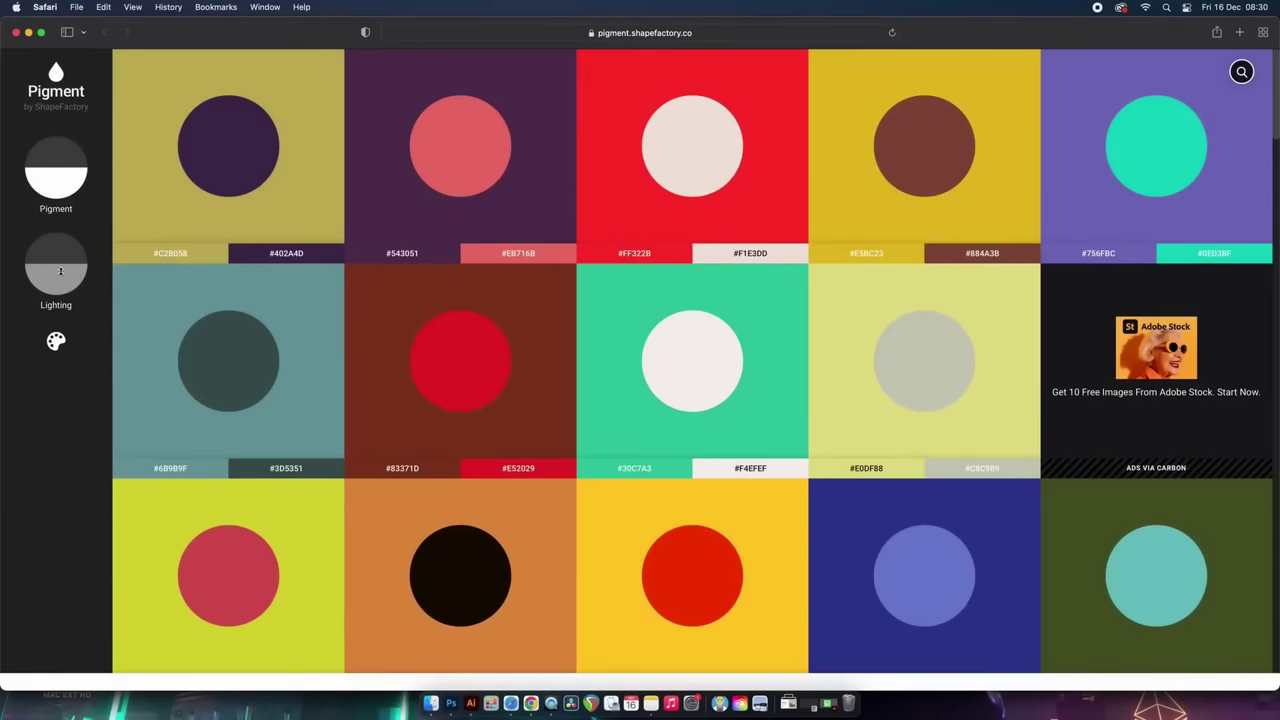
On the Pigment website, raise the Lighting and Pigment levels and browse the colour pairs
drag(60, 271, 63, 244)
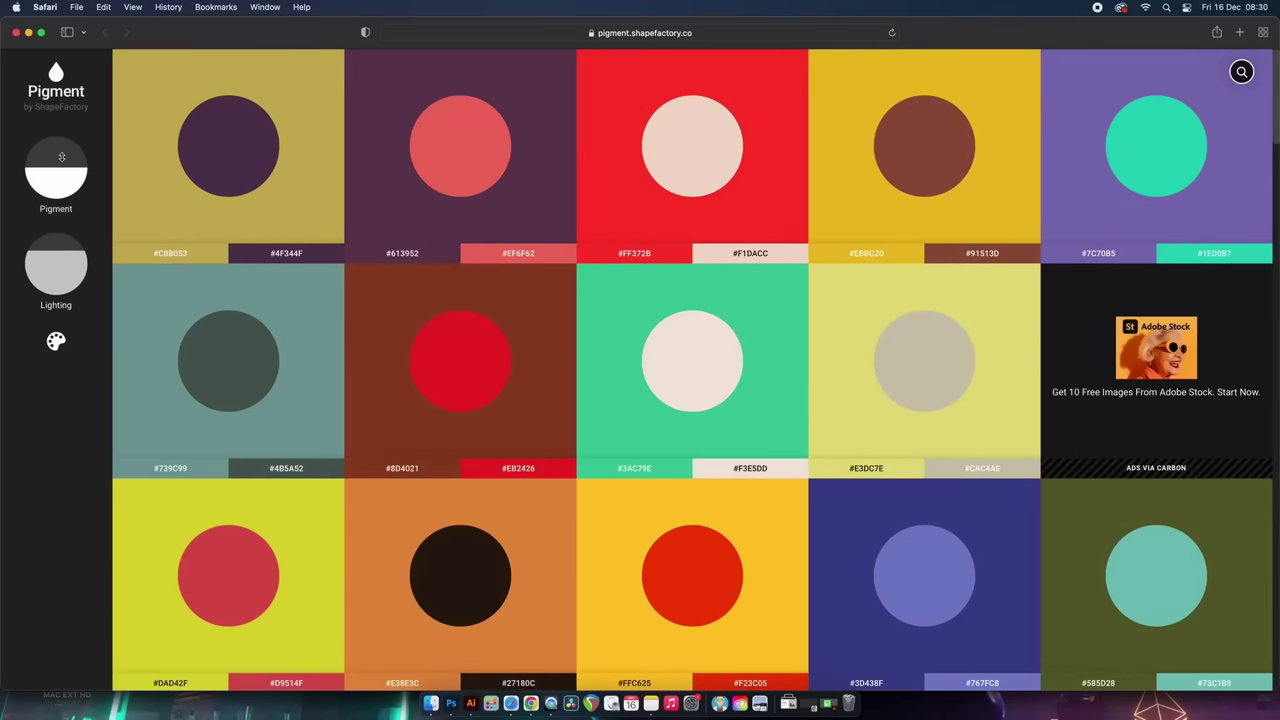
drag(61, 157, 62, 150)
scroll(649, 401, down, 2)
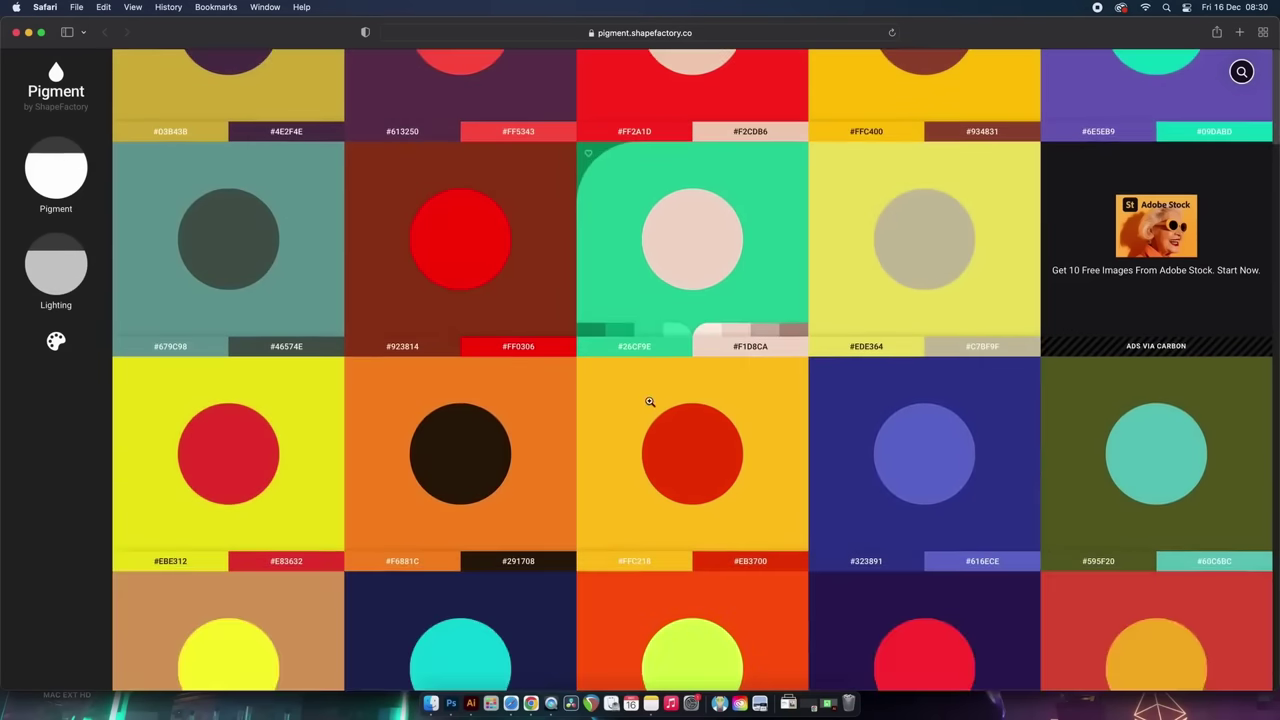
scroll(649, 401, down, 6)
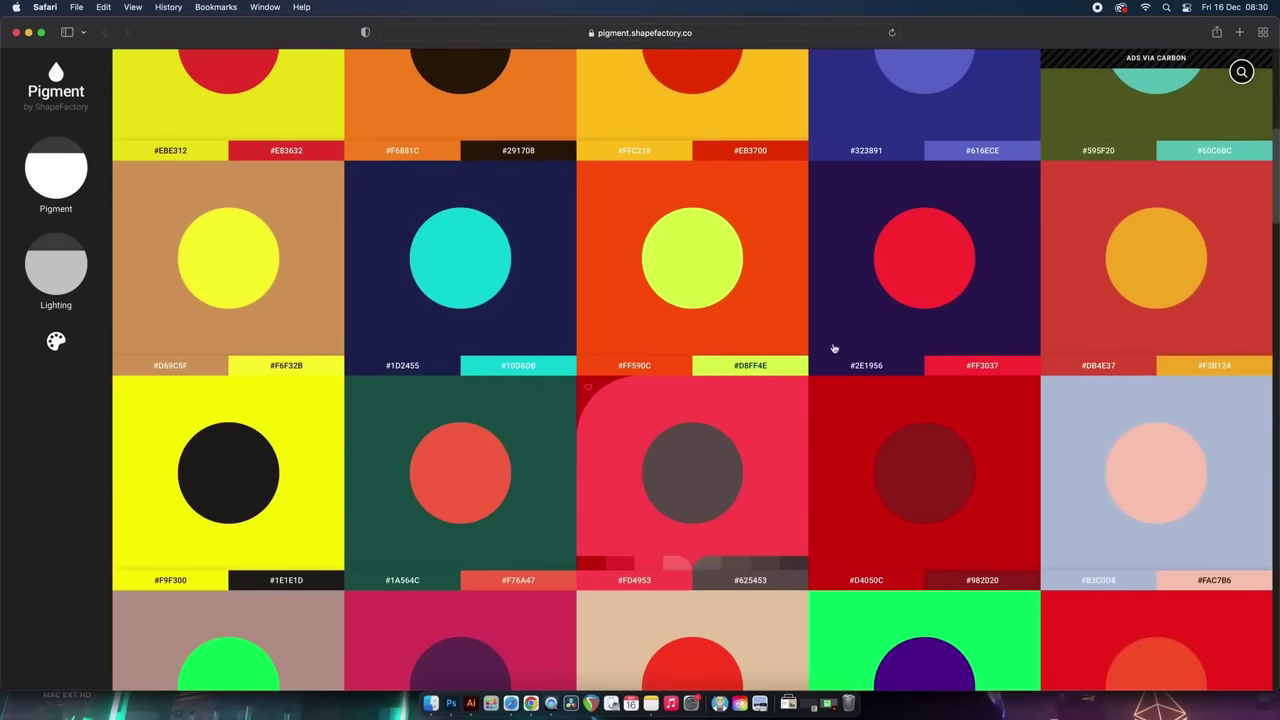
Open the dark purple #2E1956 and red #FF3037 pair and change the purple to Valhalla Light Shade 03
click(873, 318)
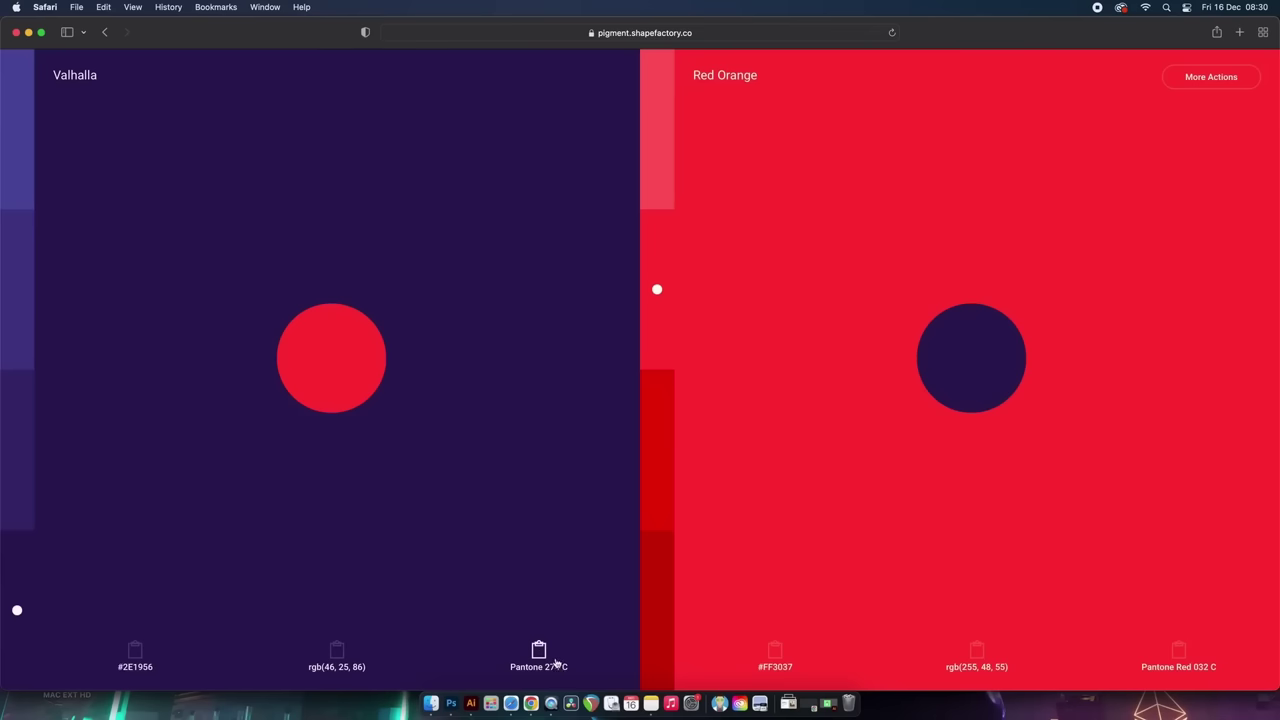
click(9, 401)
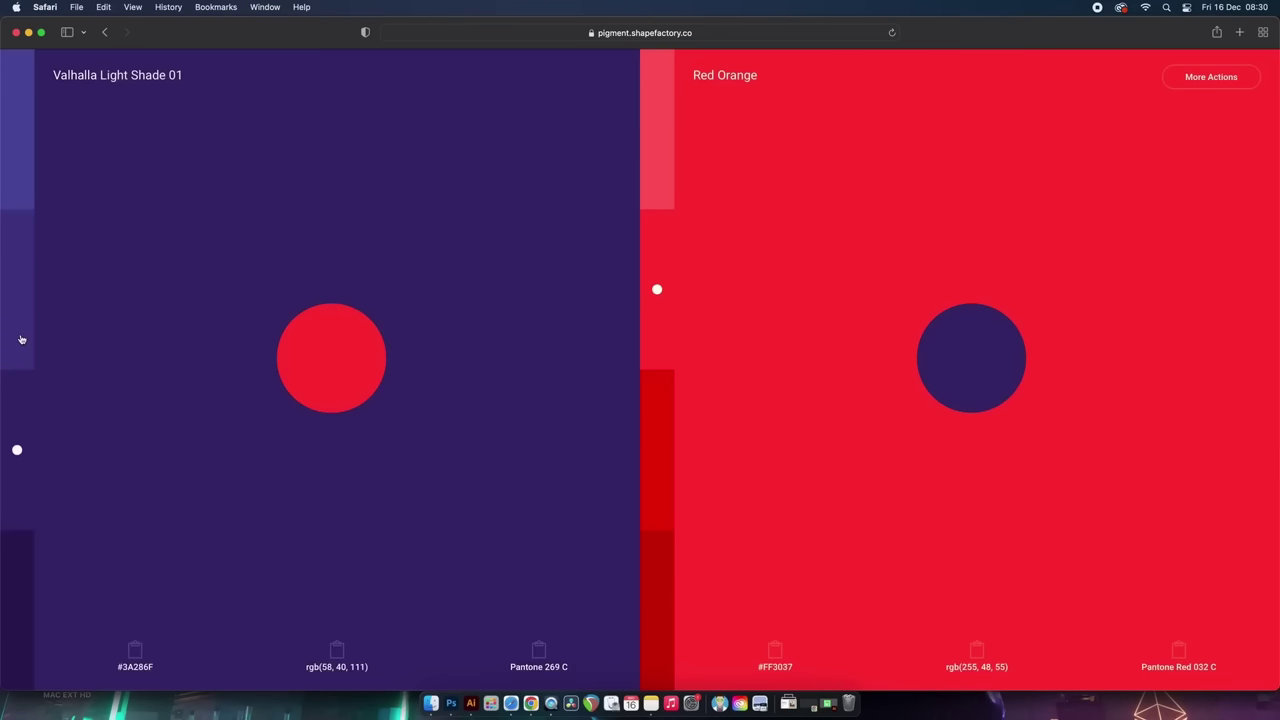
click(21, 340)
click(21, 193)
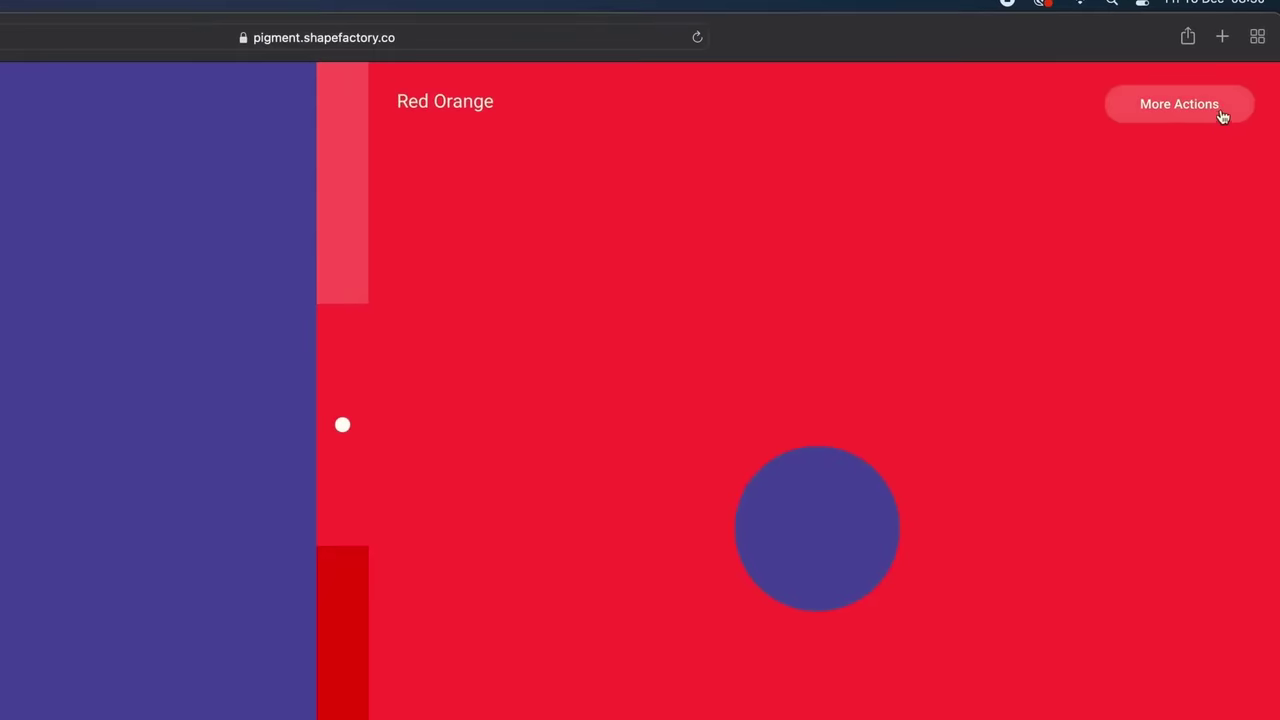
Open the Valhalla and Red Orange pair as a gradient and try out its angle dial
click(1224, 117)
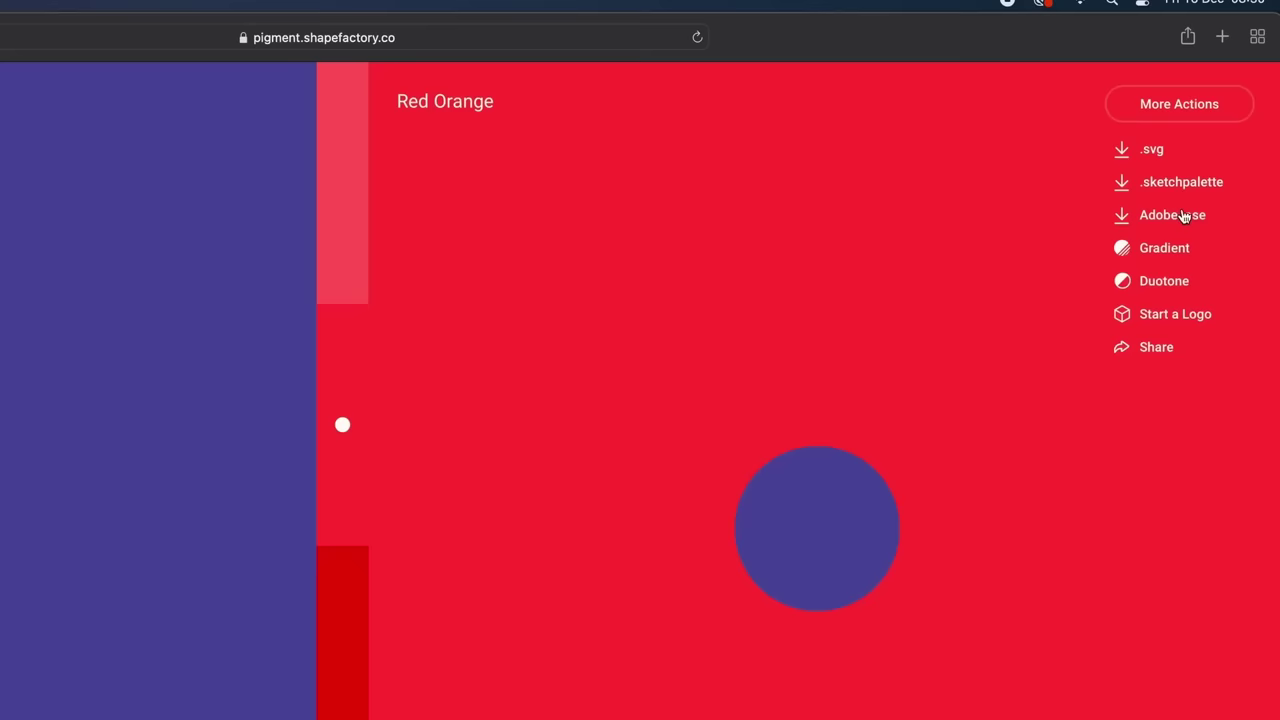
click(1170, 248)
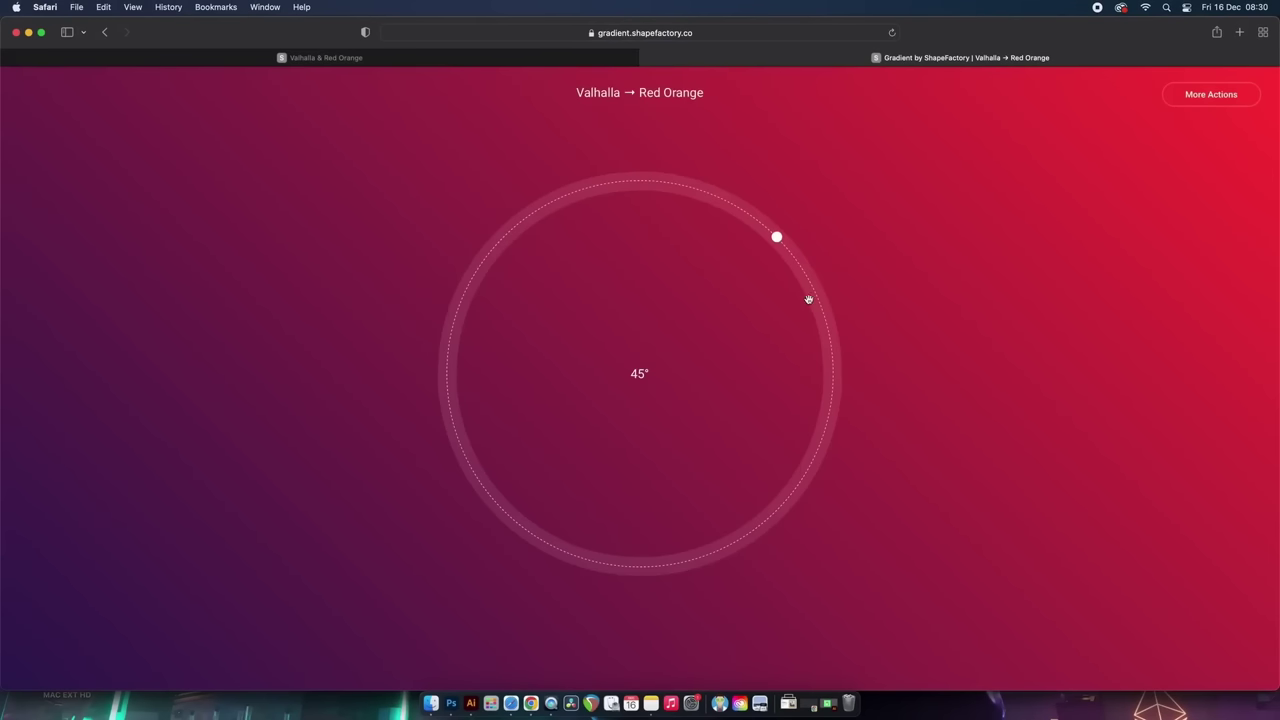
mouse_move(777, 237)
mouse_down()
mouse_move(794, 257)
mouse_move(608, 552)
mouse_move(483, 463)
mouse_move(471, 414)
mouse_move(777, 237)
mouse_up()
Open the Valhalla and Red Orange pair in Duotone, search Unsplash for "bike" and look through the tinted photos
click(488, 64)
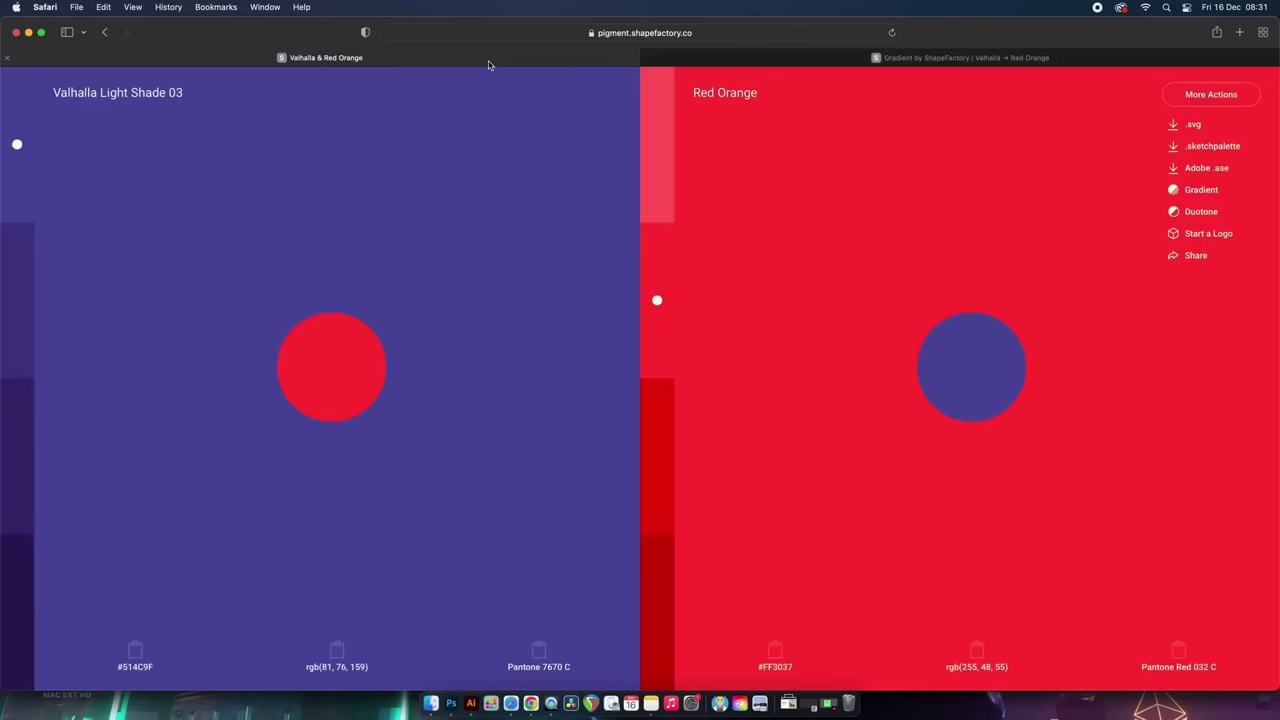
click(1206, 219)
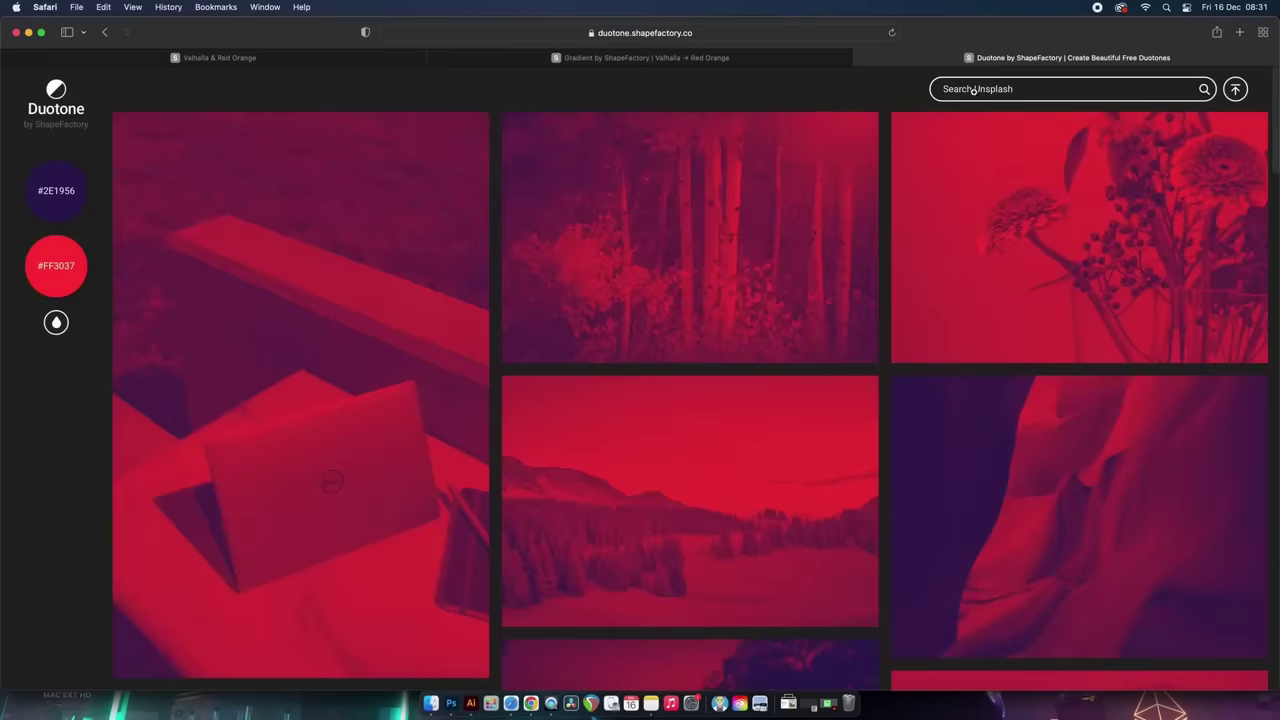
click(1017, 88)
text(bike)
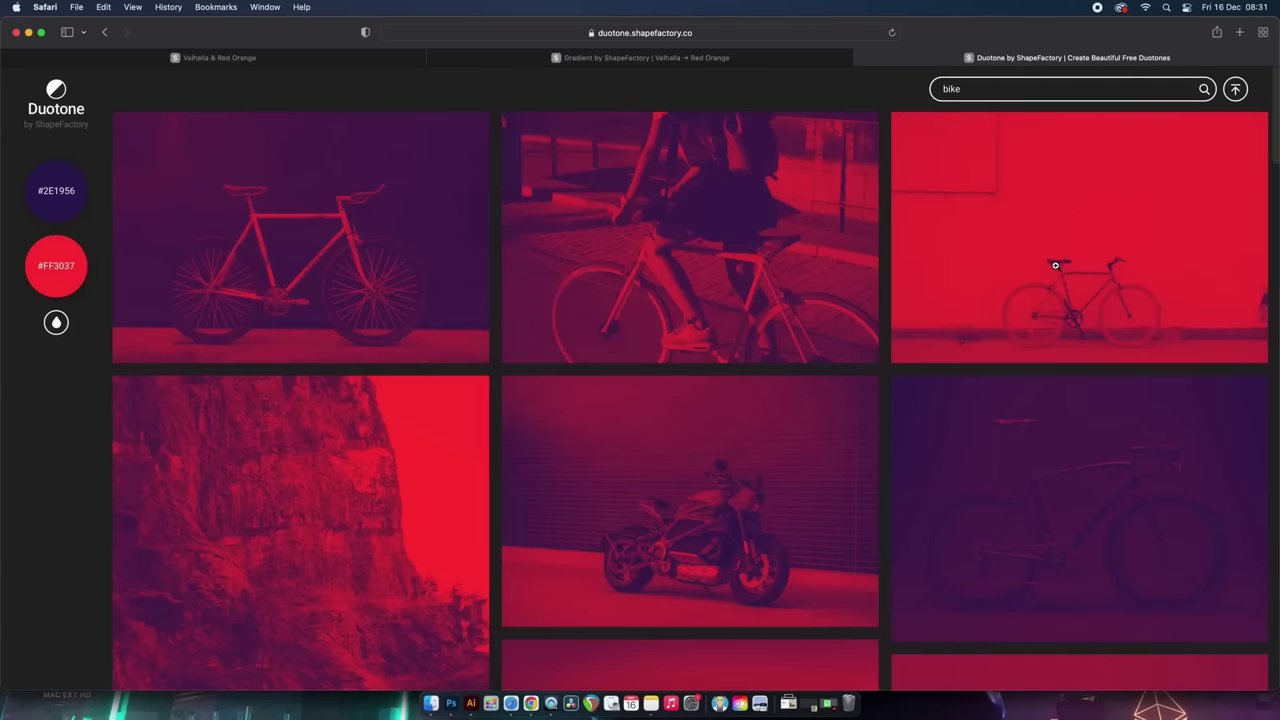
scroll(1055, 265, down, 5)
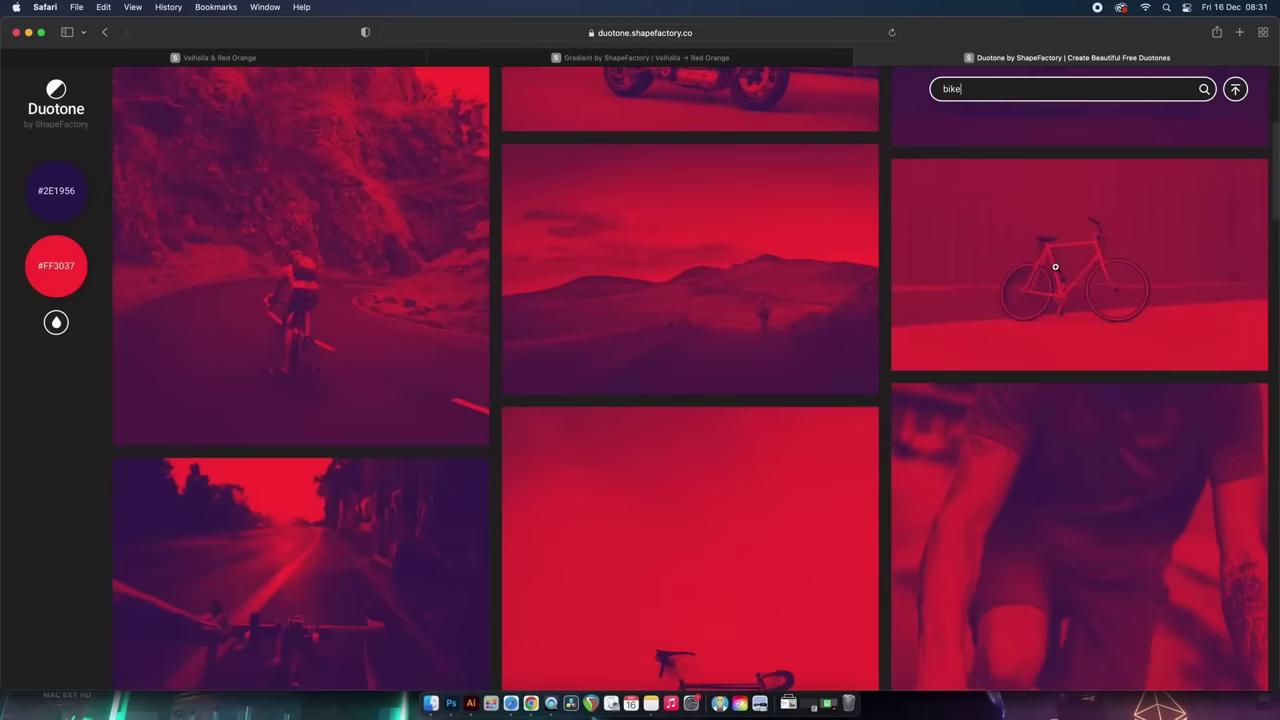
click(405, 58)
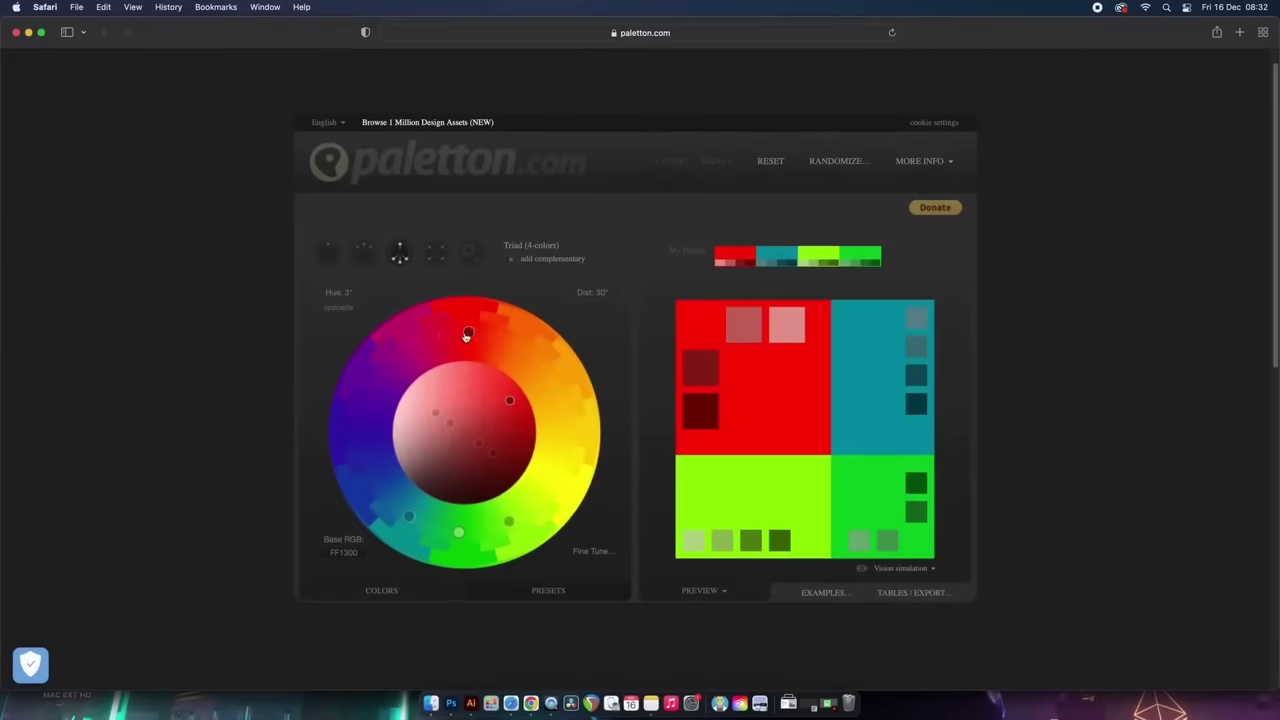
On paletton.com, set the base colour to purple 6B017E with a 38° distance and try the colour schemes, ending on Tetrad (4-colors)
drag(466, 336, 364, 419)
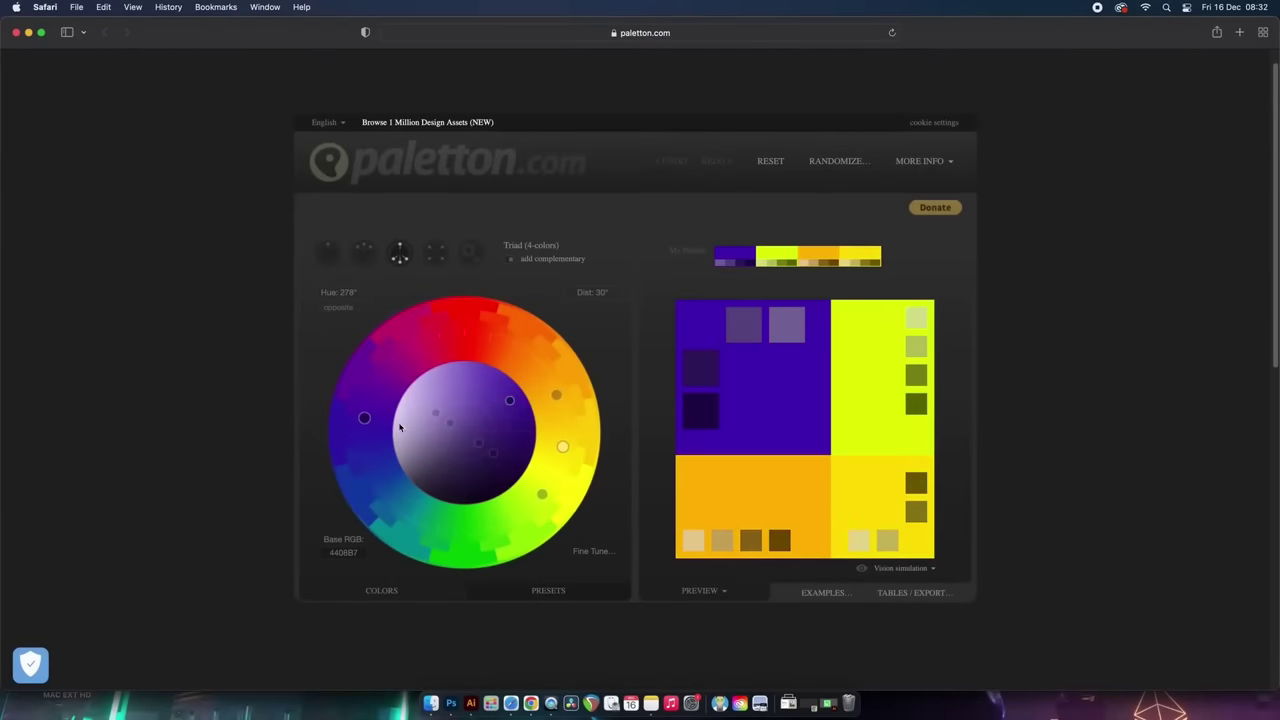
drag(509, 401, 405, 372)
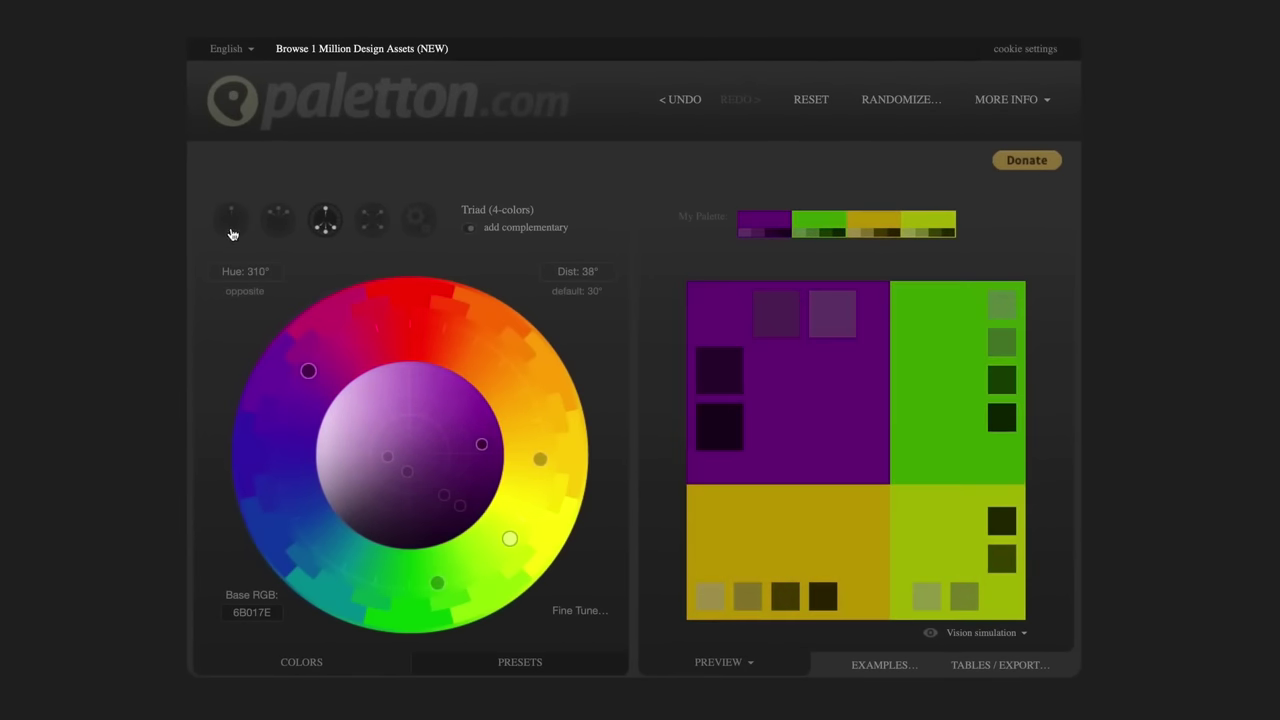
click(231, 230)
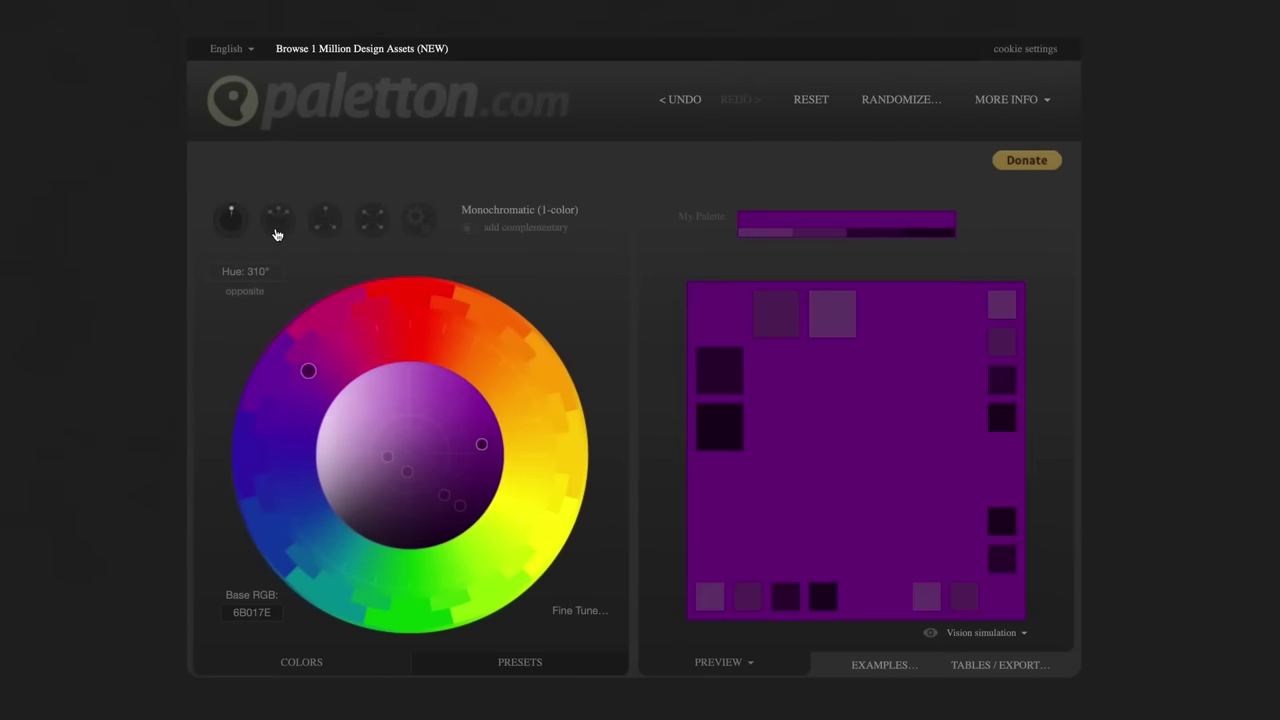
click(277, 234)
click(325, 231)
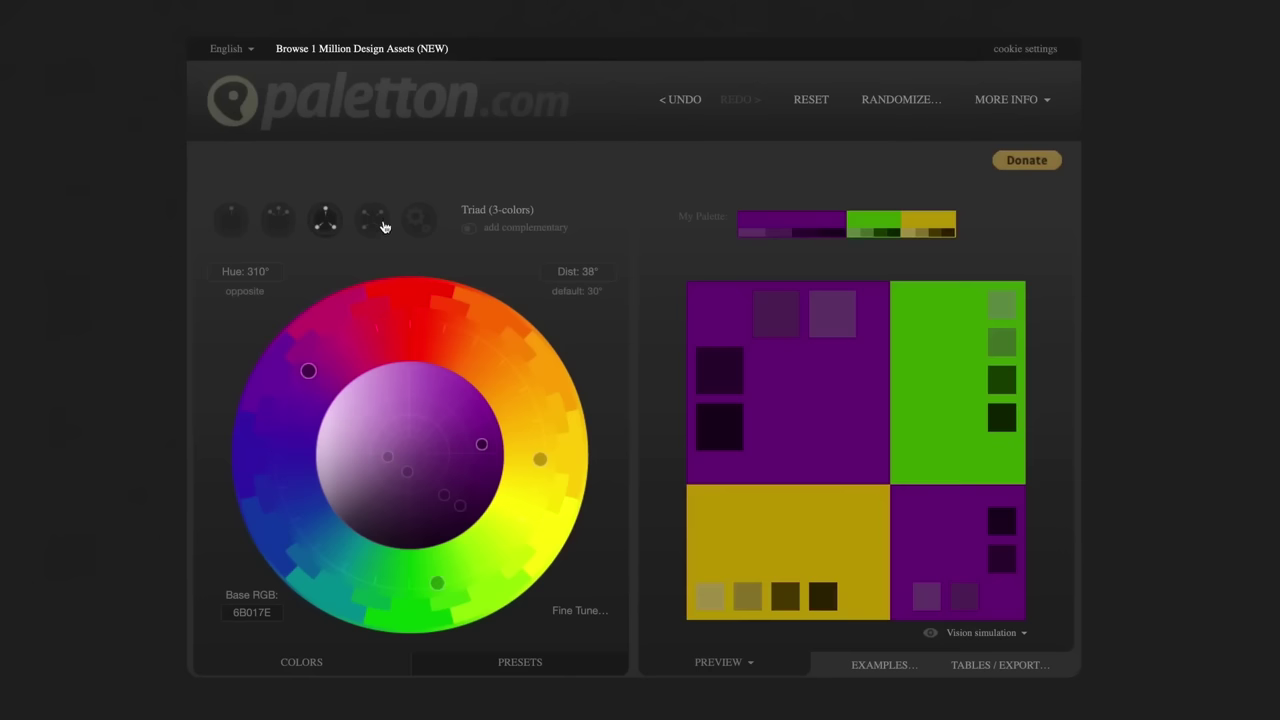
click(383, 227)
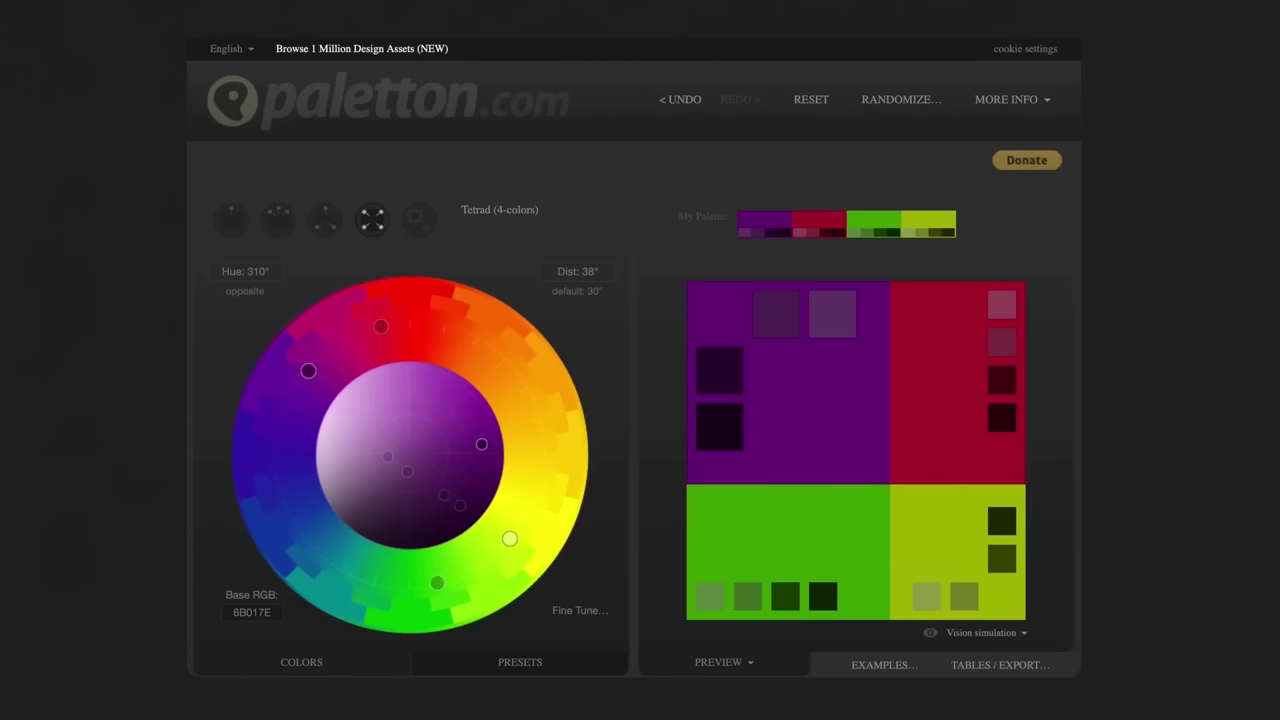
Preview the tetrad palette in the page layout, artwork, Bubbling and Stripes usage examples, and close the examples
click(884, 665)
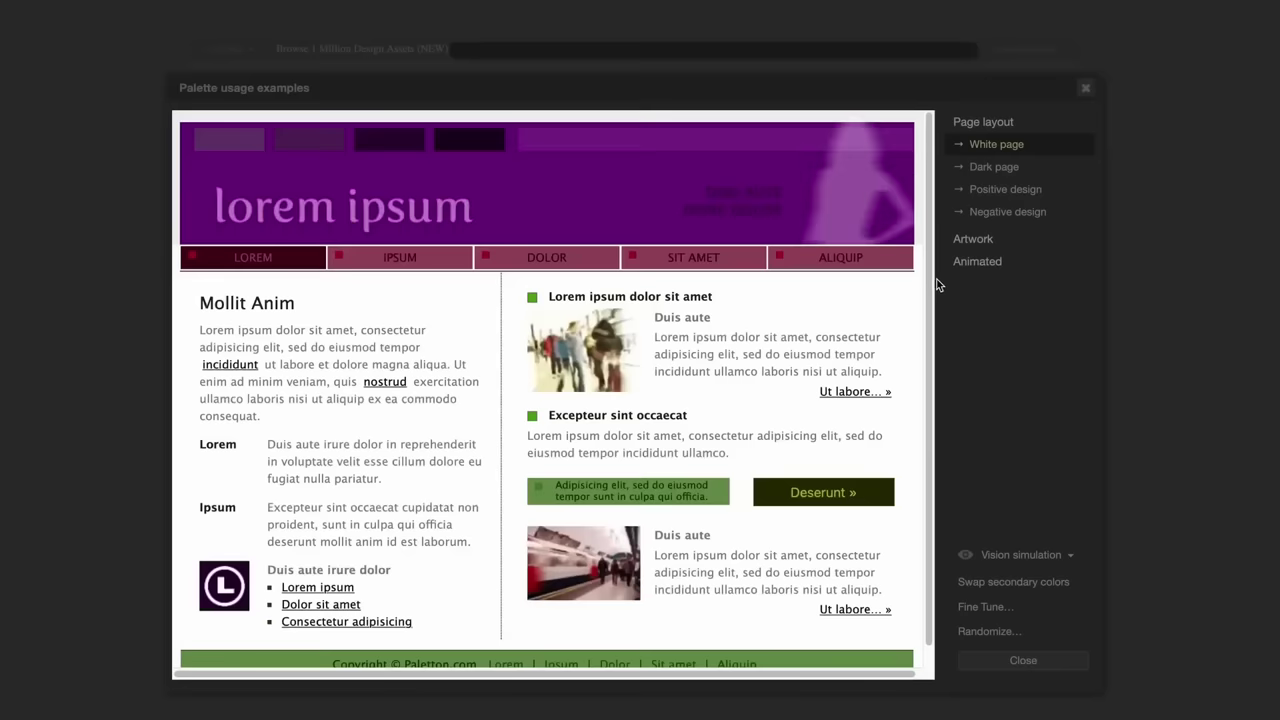
click(998, 168)
click(1006, 190)
click(1010, 214)
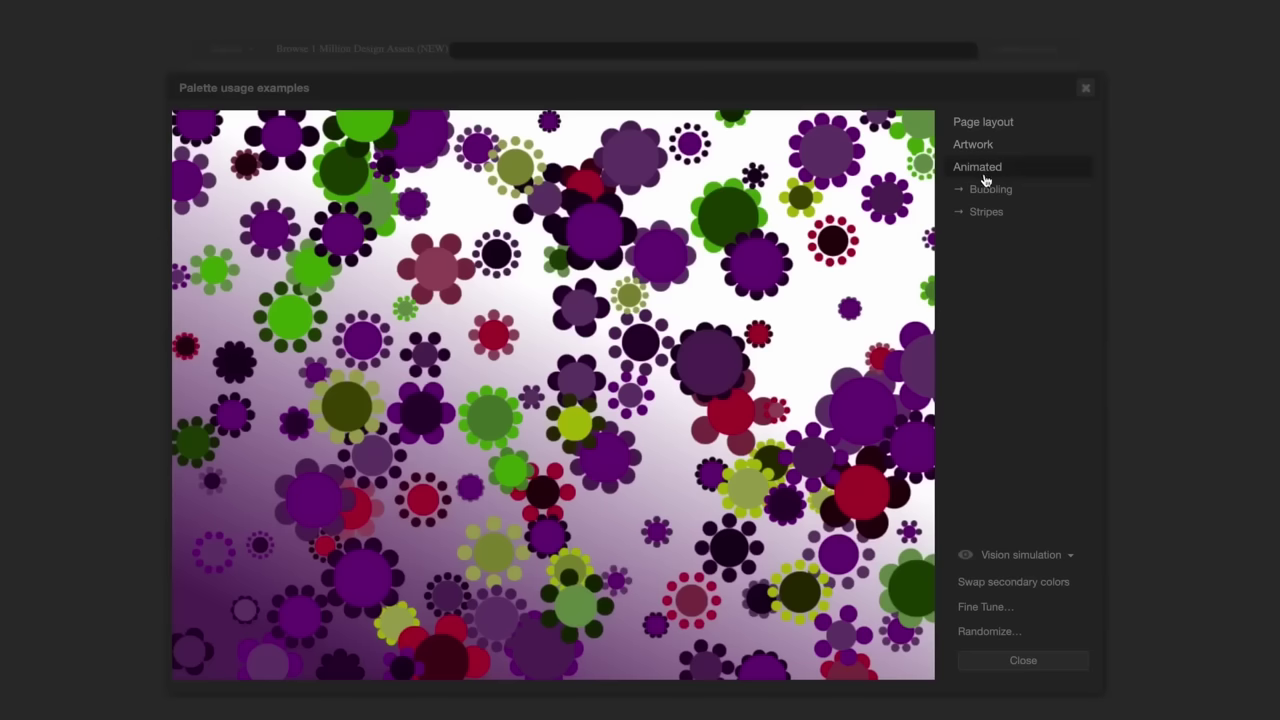
click(989, 189)
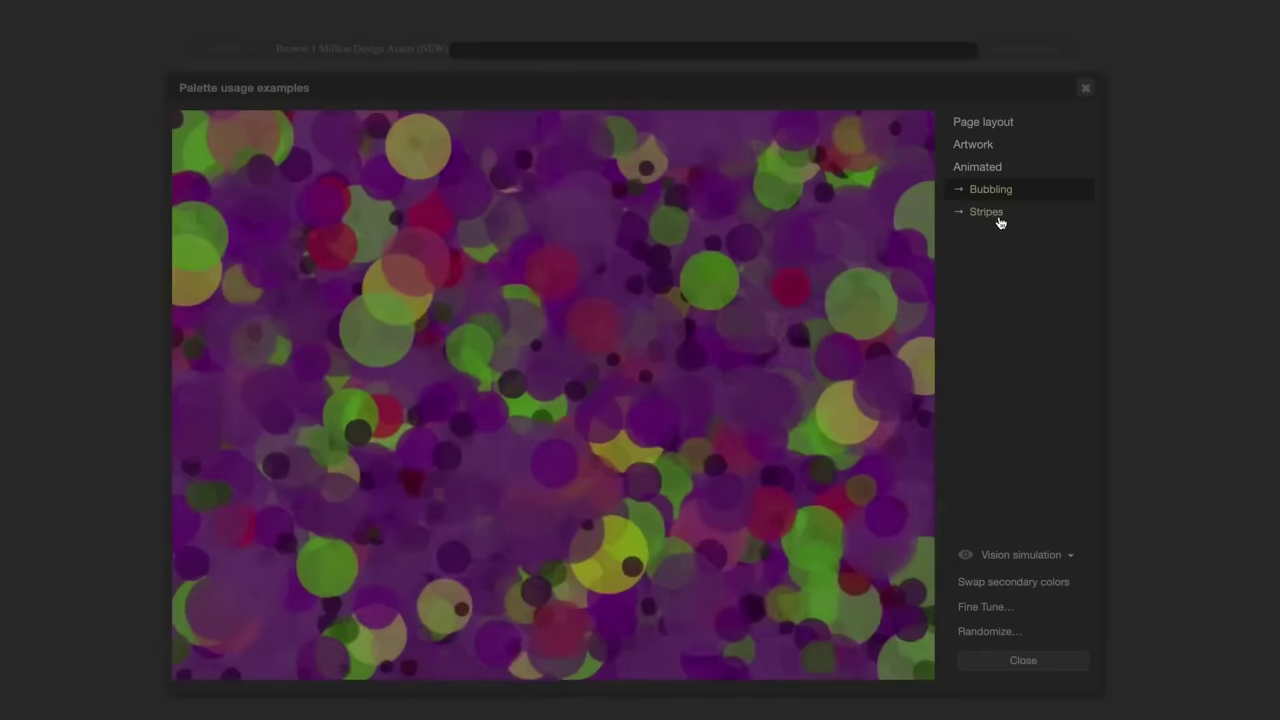
click(993, 216)
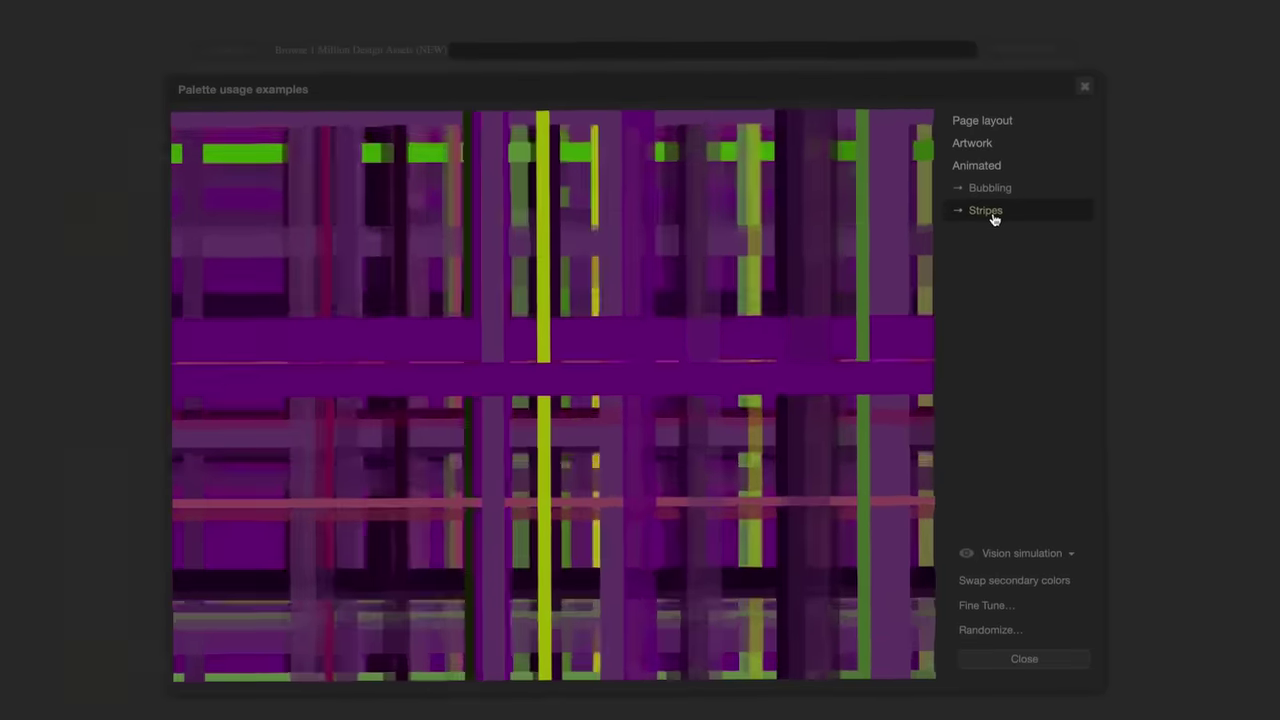
click(1016, 662)
click(1013, 673)
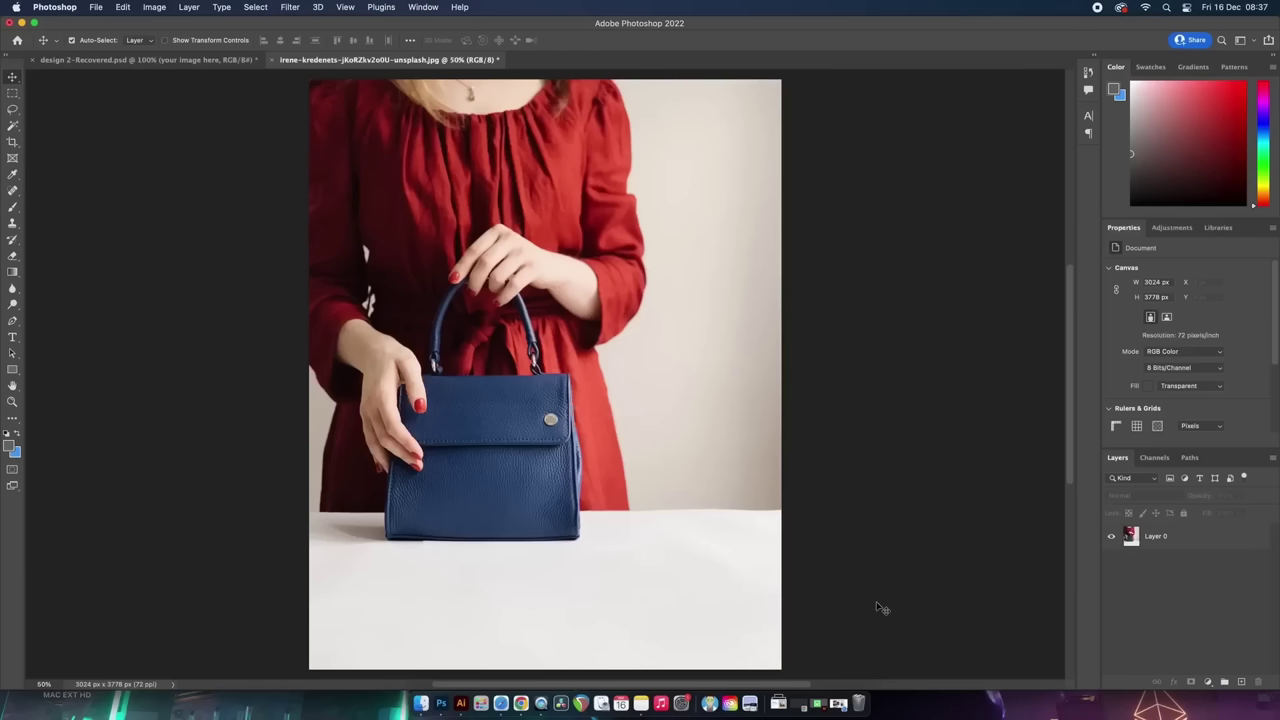
In Photoshop, add a Hue/Saturation adjustment layer above the handbag photo and target the Blues by sampling the bag
click(1208, 682)
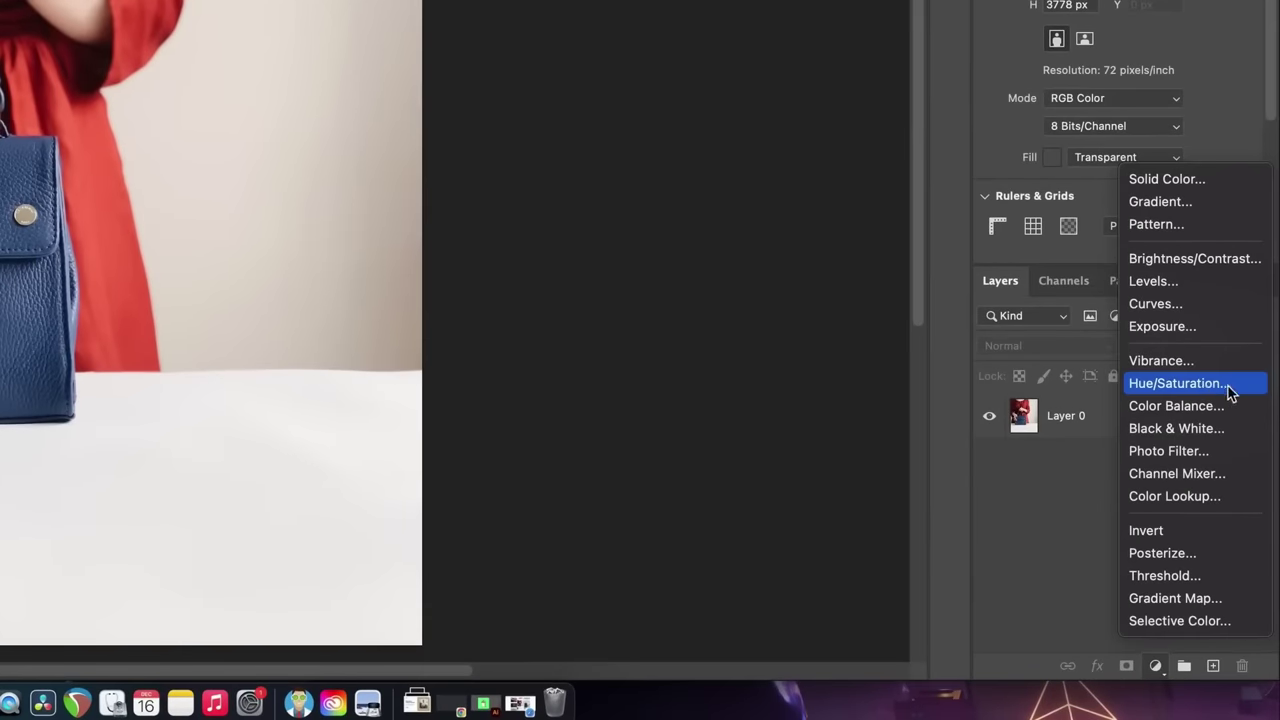
click(1253, 390)
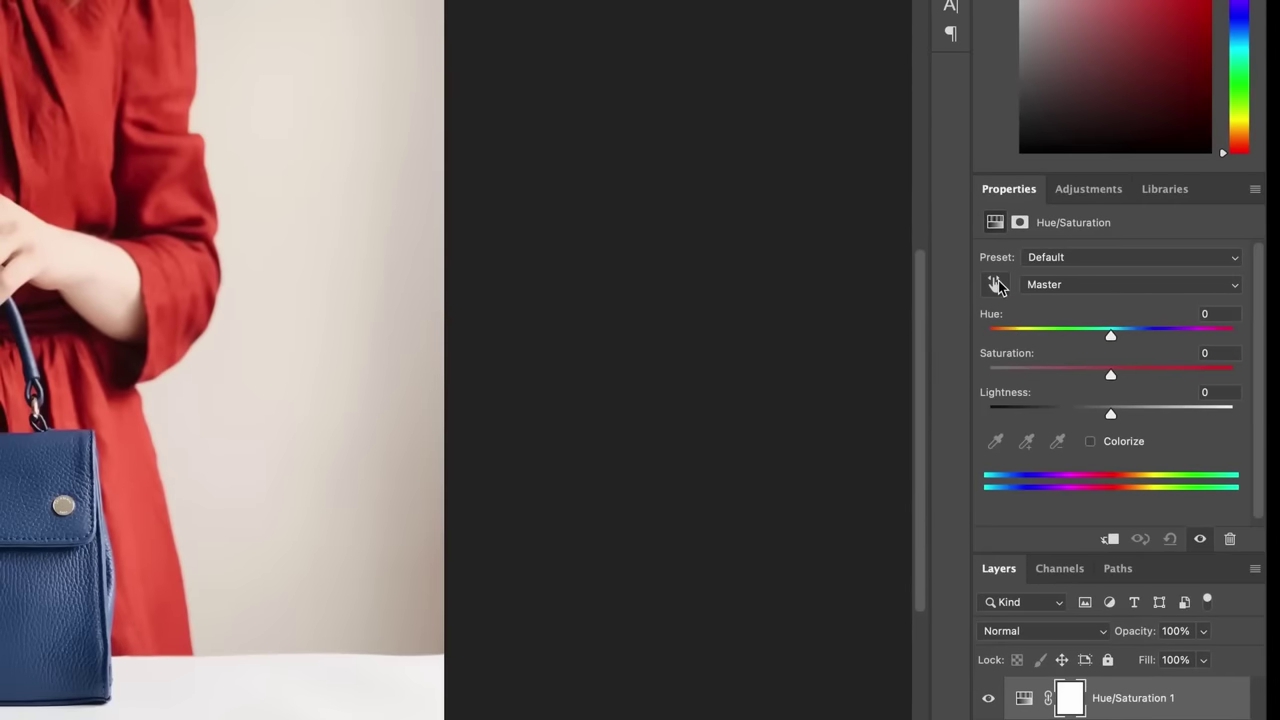
click(1001, 282)
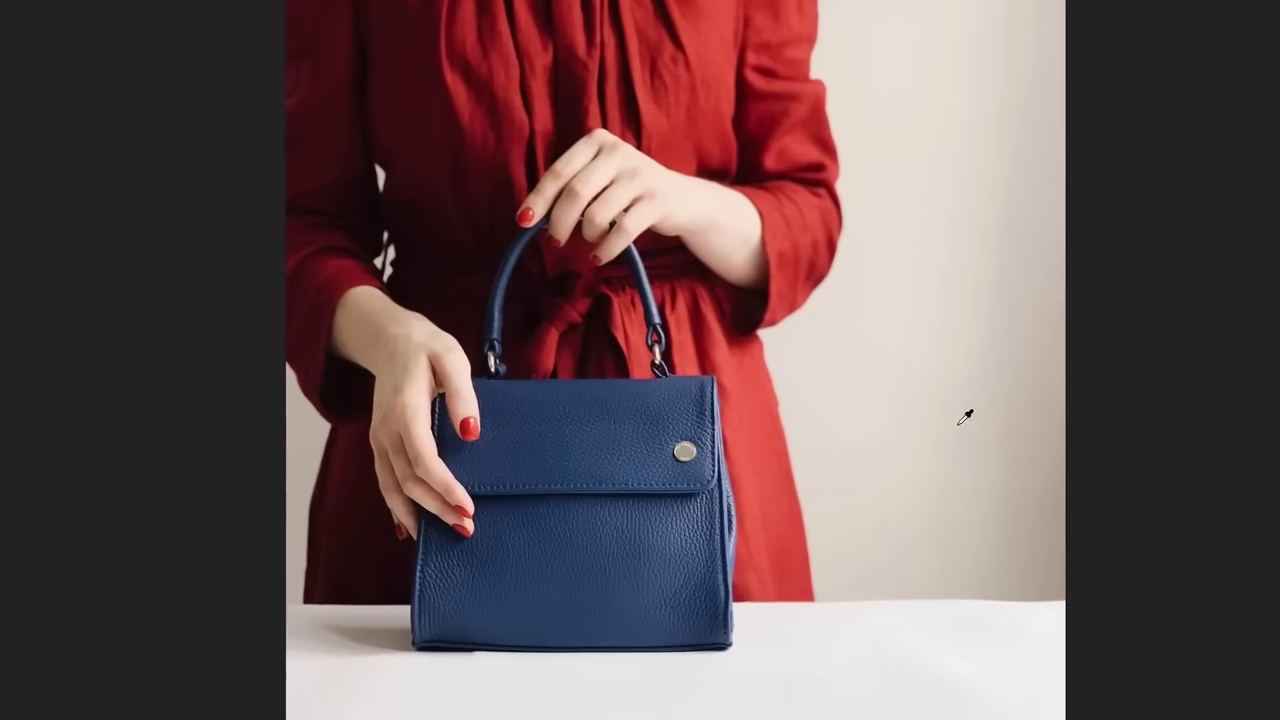
click(613, 440)
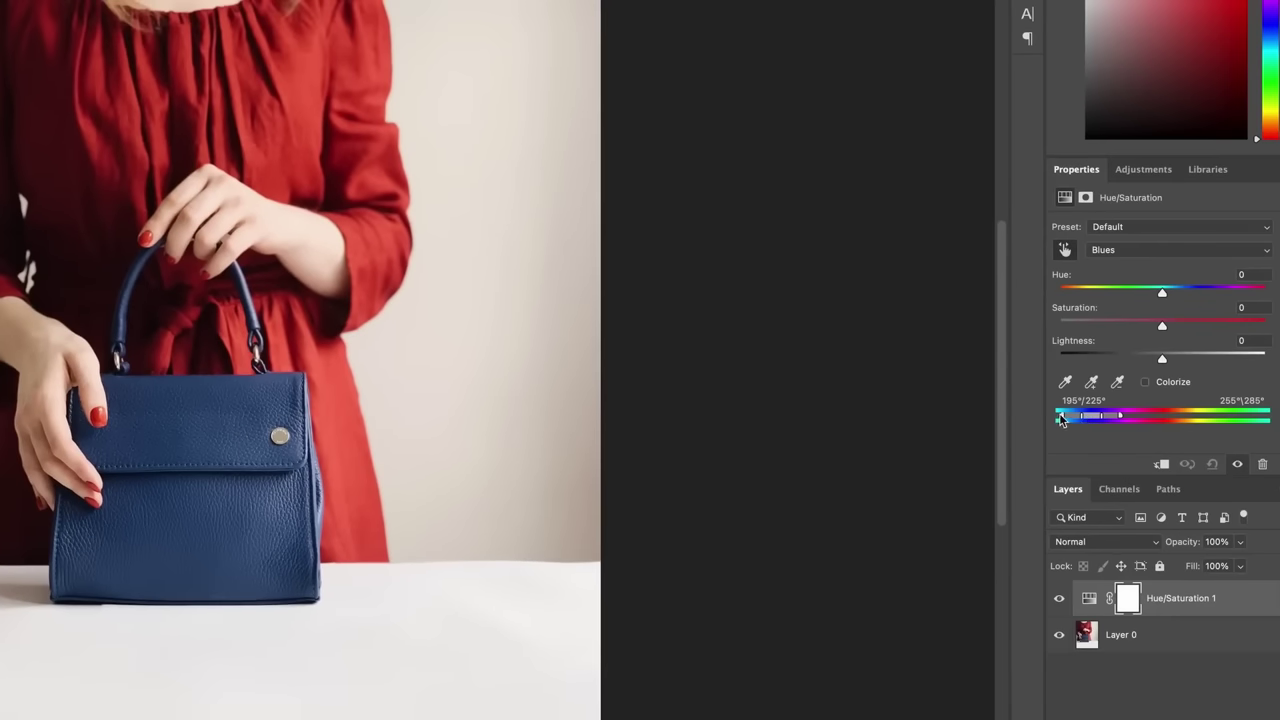
Widen the Blues falloff to 184° and 294°, and recolour the bag green with Hue -120, Saturation +15 and Lightness +14
drag(1060, 418, 1126, 418)
drag(1163, 291, 1085, 292)
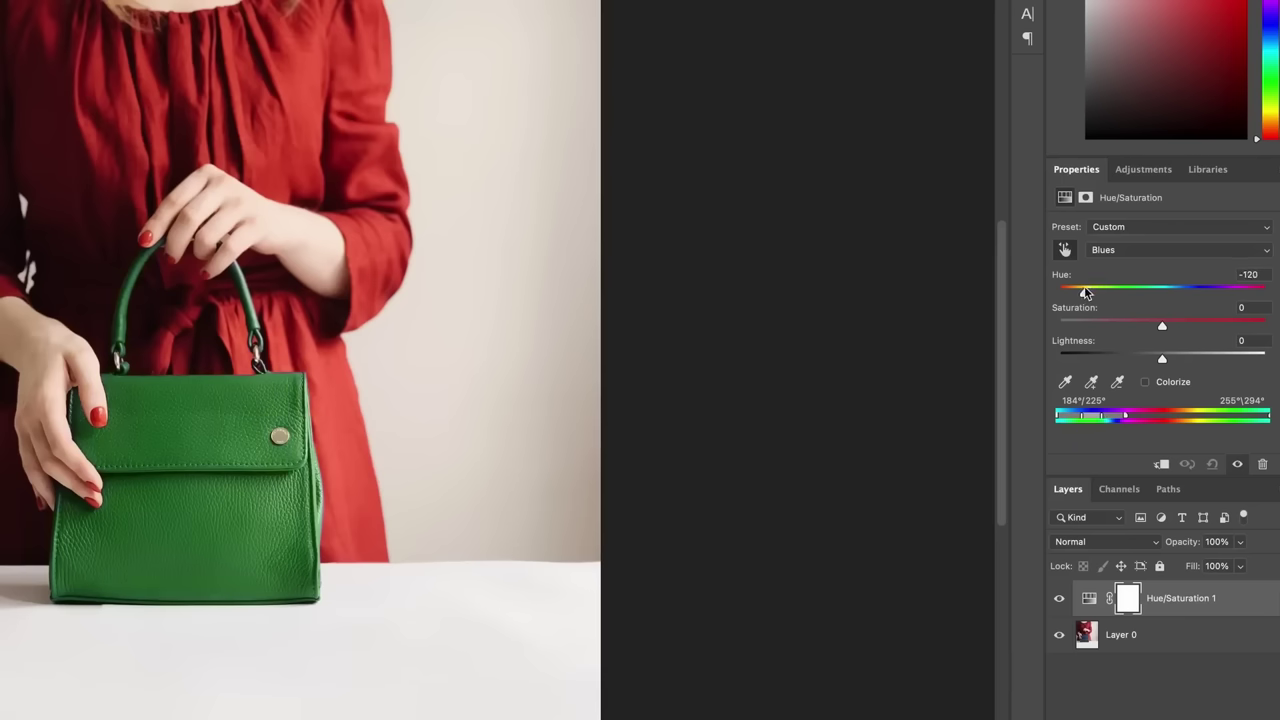
drag(1162, 359, 1178, 363)
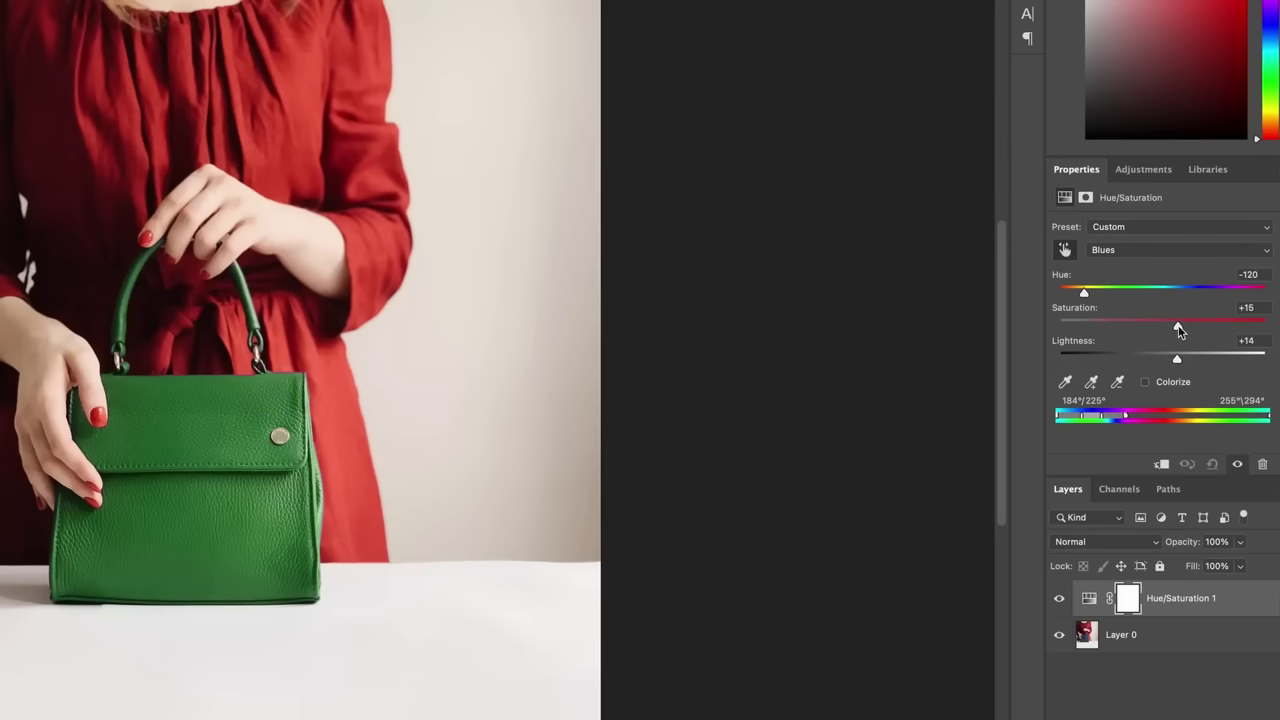